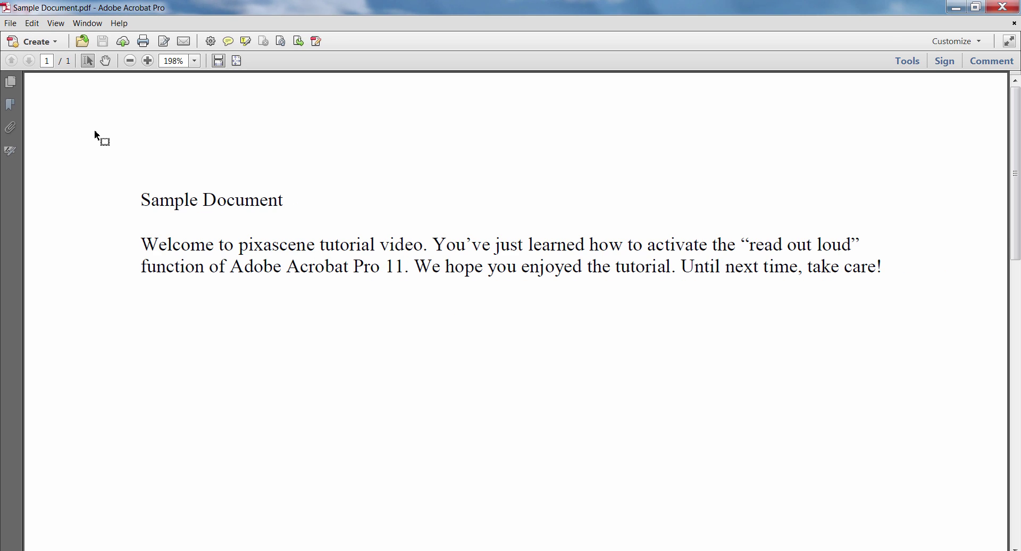
Activate Read Out Loud from the View menu for the sample document.
click(56, 23)
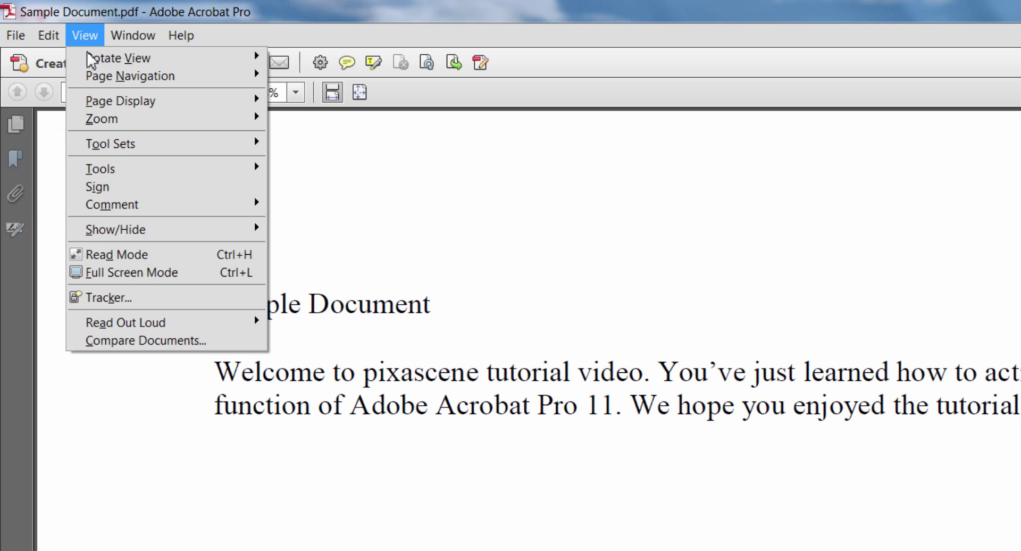
mouse_move(126, 322)
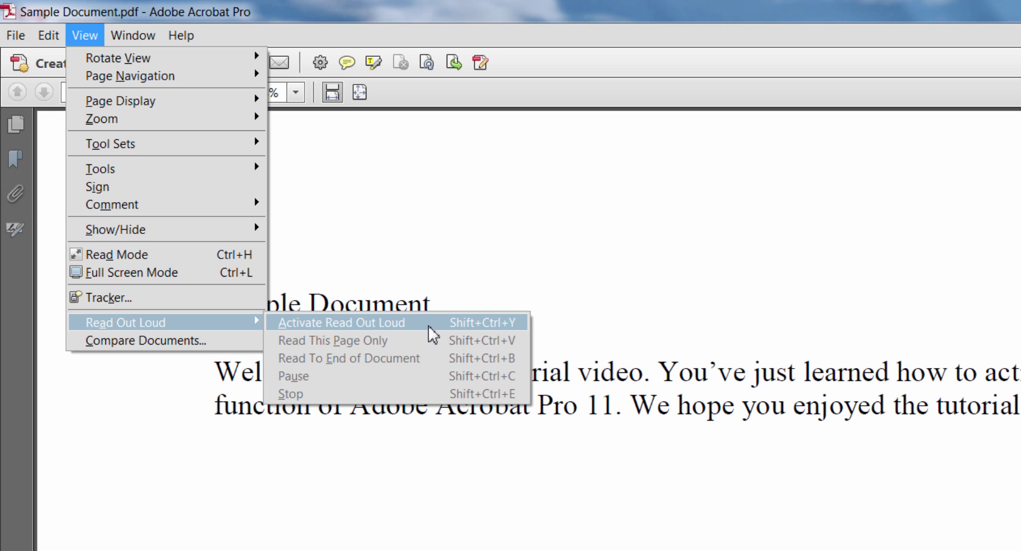
click(428, 326)
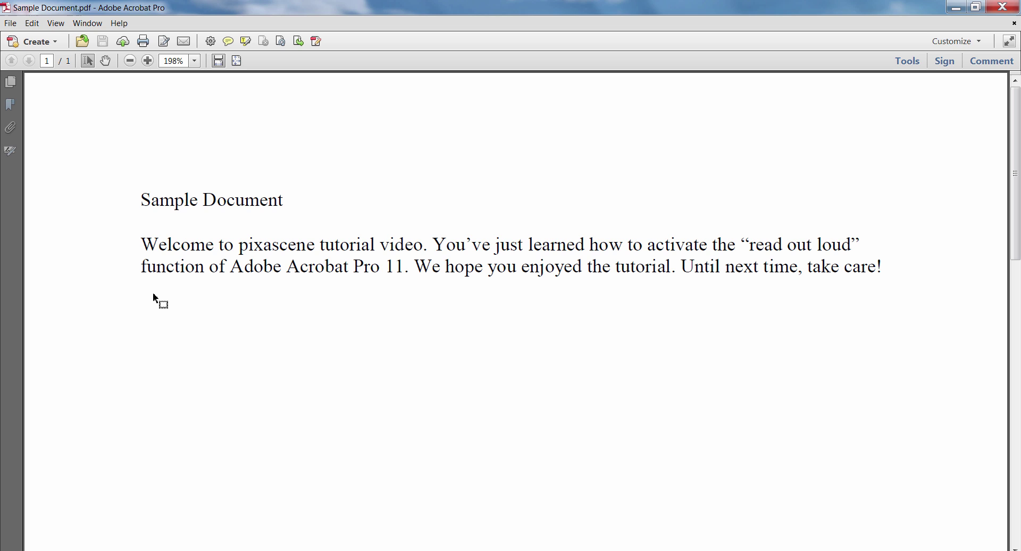
Read the welcome paragraph aloud, then review the Read Out Loud options without choosing one.
click(146, 255)
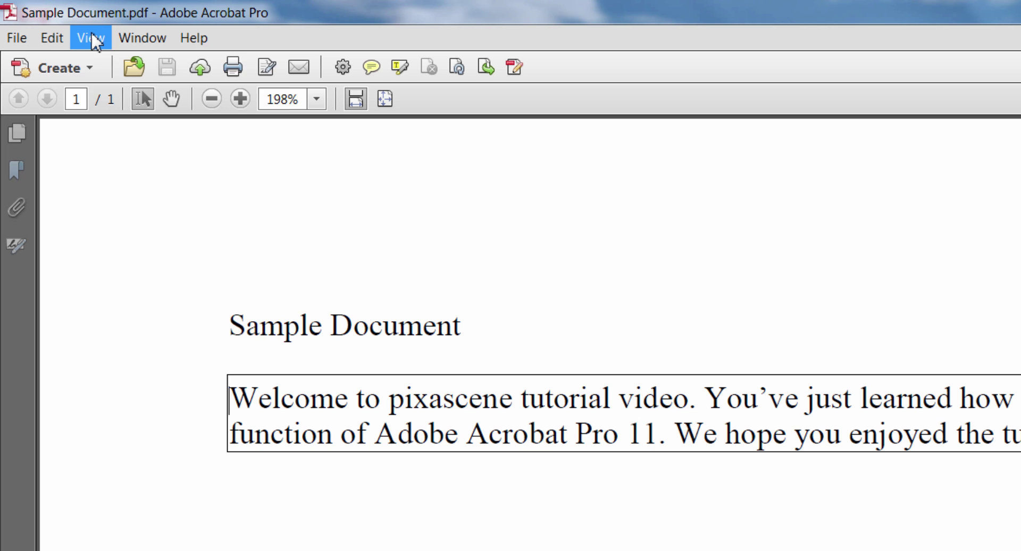
click(92, 38)
mouse_move(83, 211)
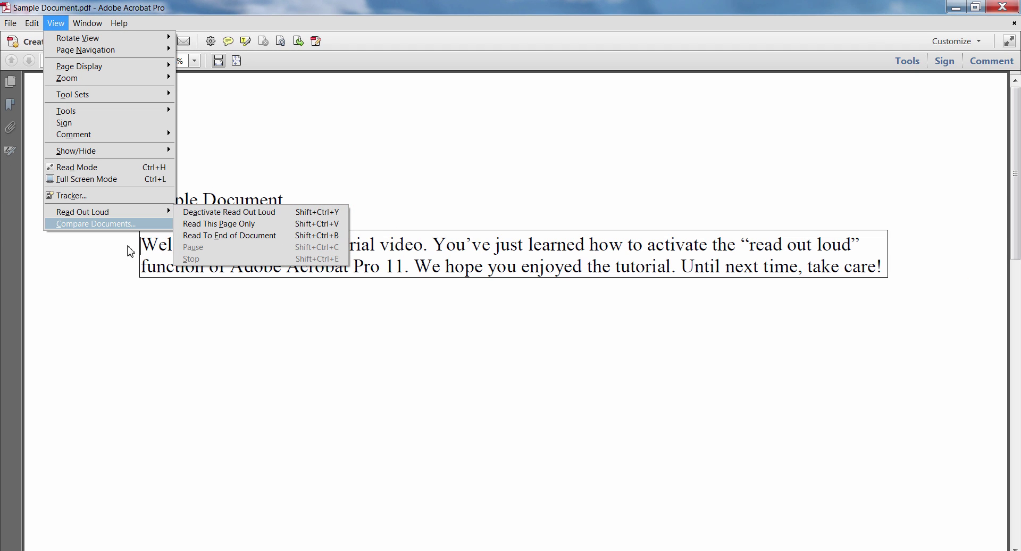
click(114, 316)
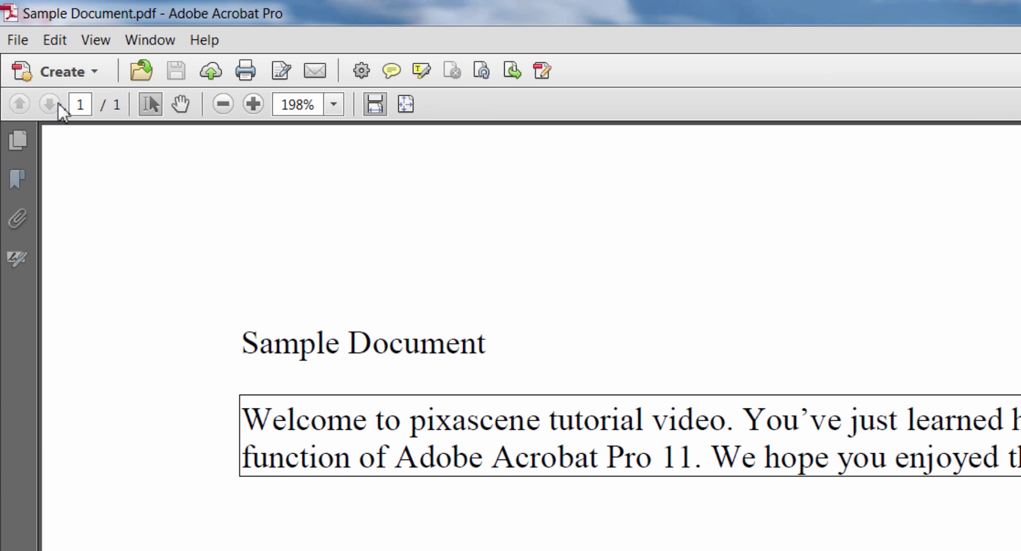
In Reading preferences, turn off Use default voice and select American English Samantha.
click(33, 24)
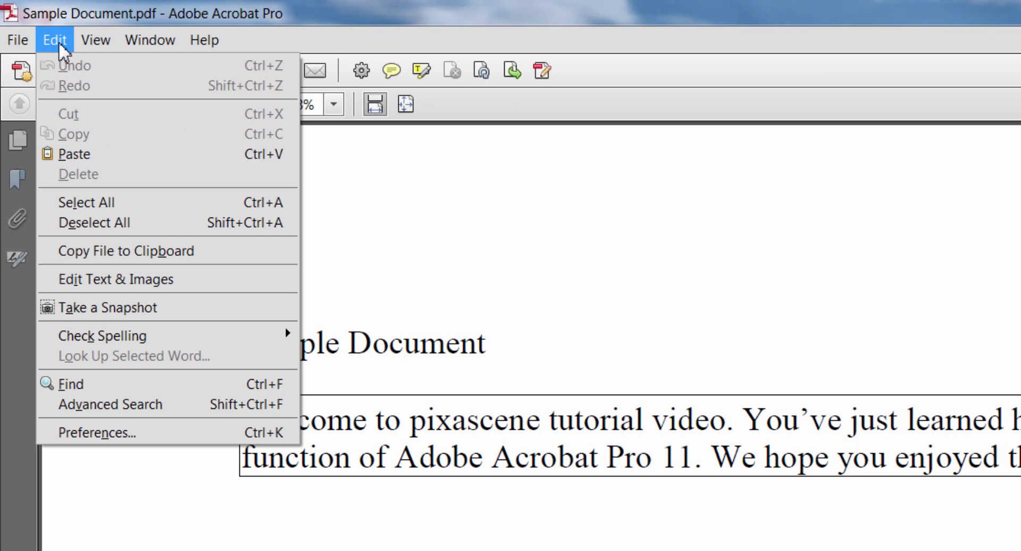
click(141, 433)
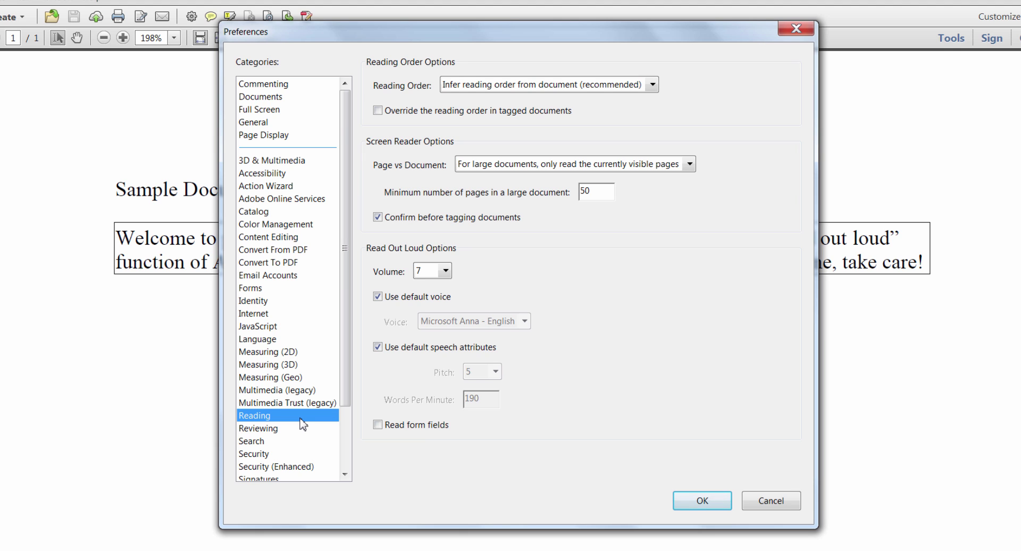
click(393, 297)
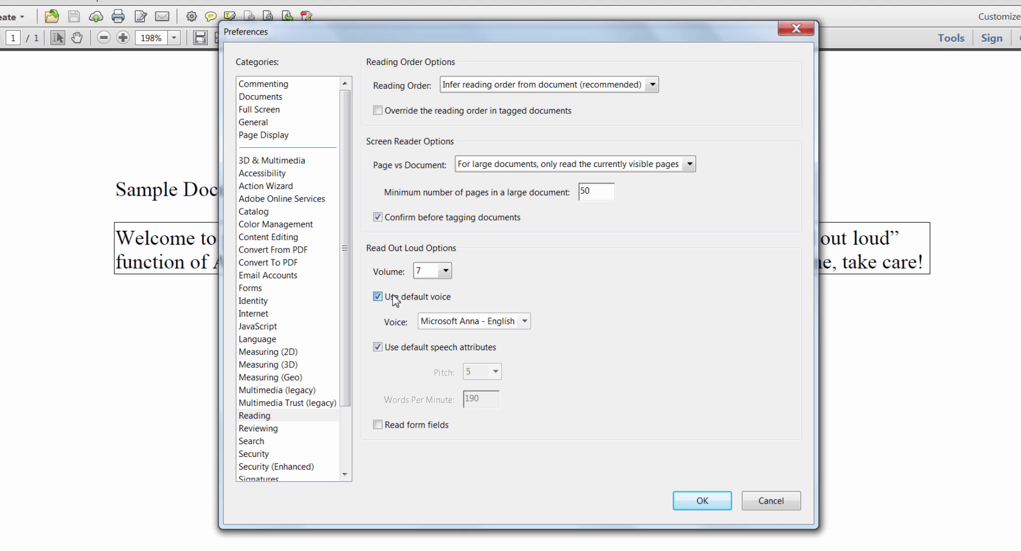
click(524, 322)
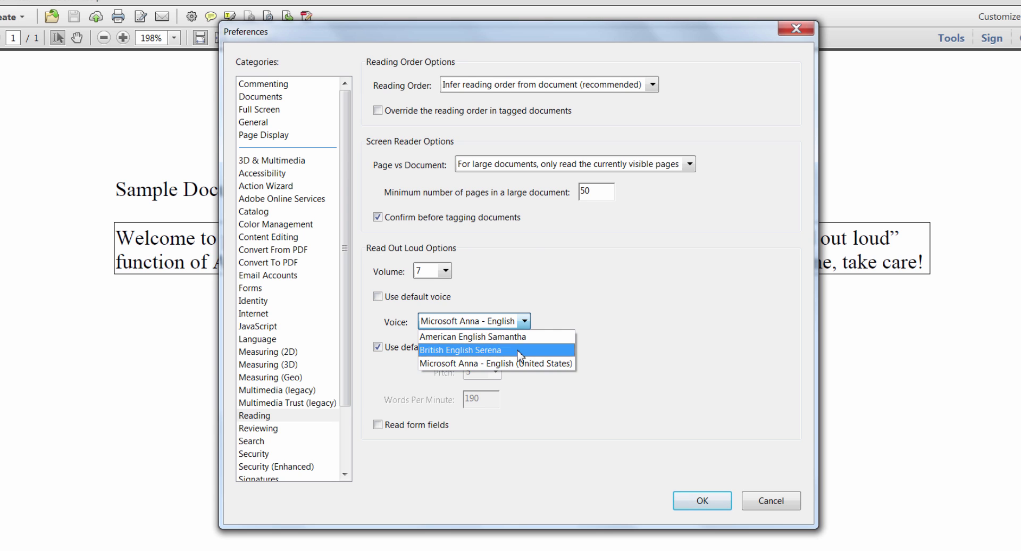
click(520, 337)
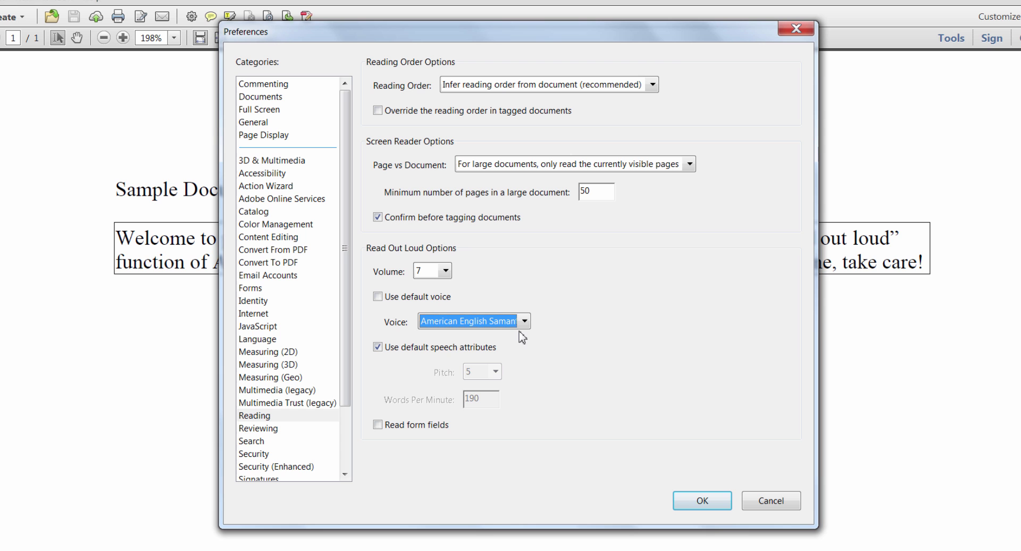
Confirm the Preferences dialog with OK to save the Samantha voice.
click(718, 504)
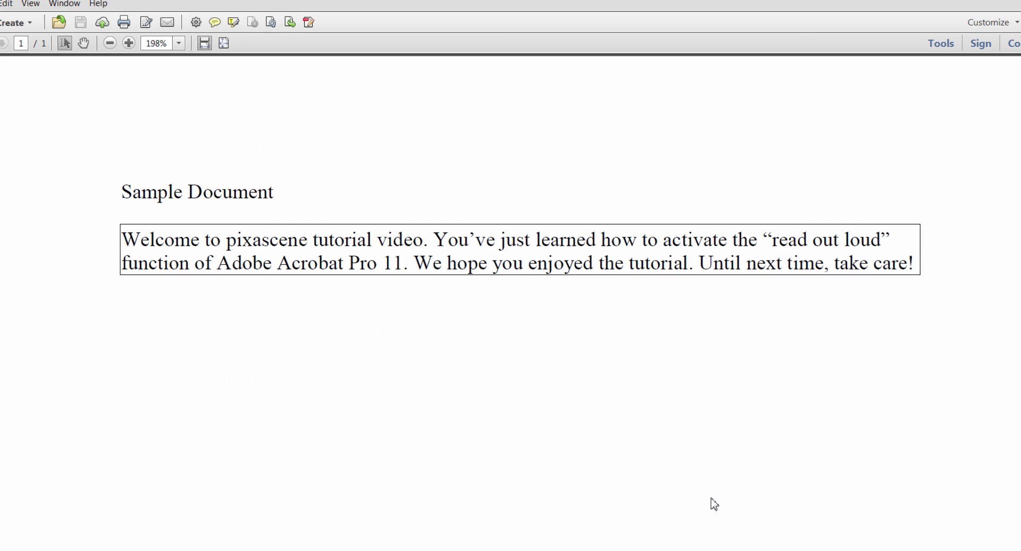